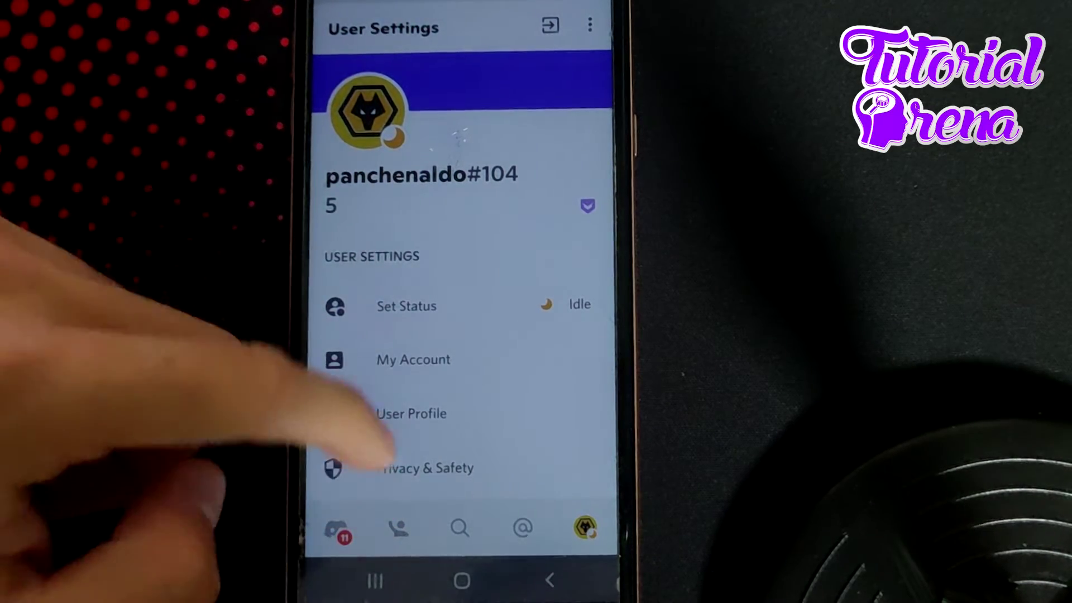
scroll(461, 294, "down", 5)
scroll(377, 319, "down", 4)
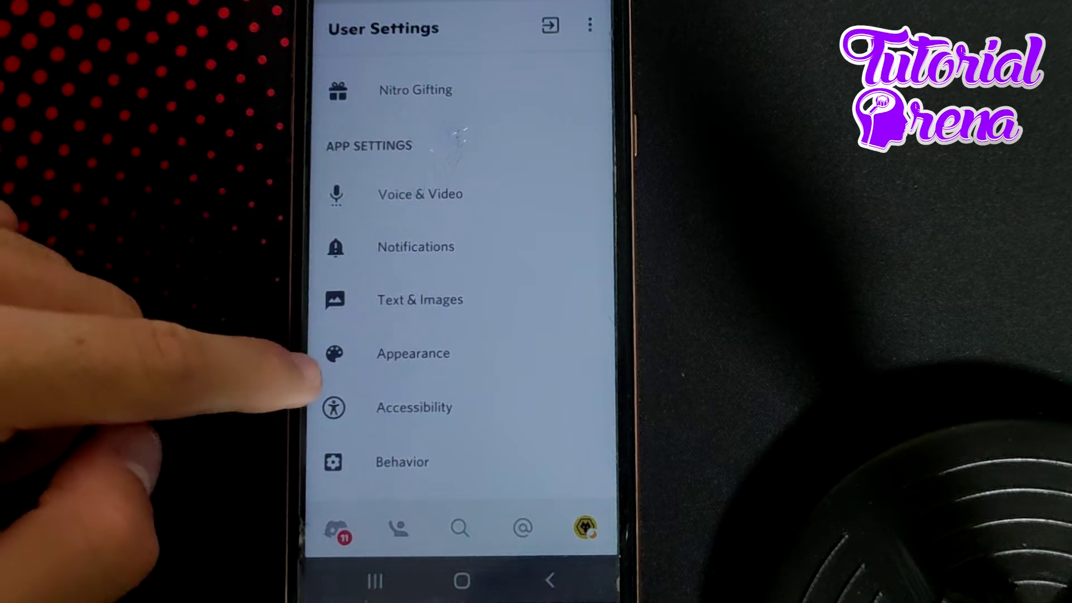
Step: Open the Appearance page under App Settings to show the theme options
left_click(335, 354)
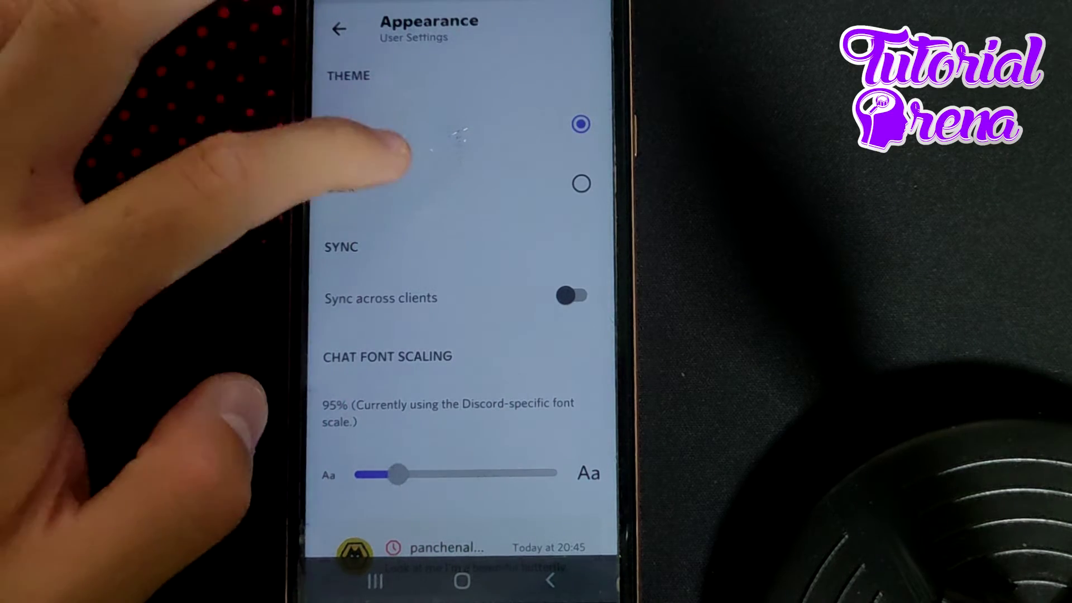
Step: Select the Dark theme and turn on Sync across clients
left_click(377, 187)
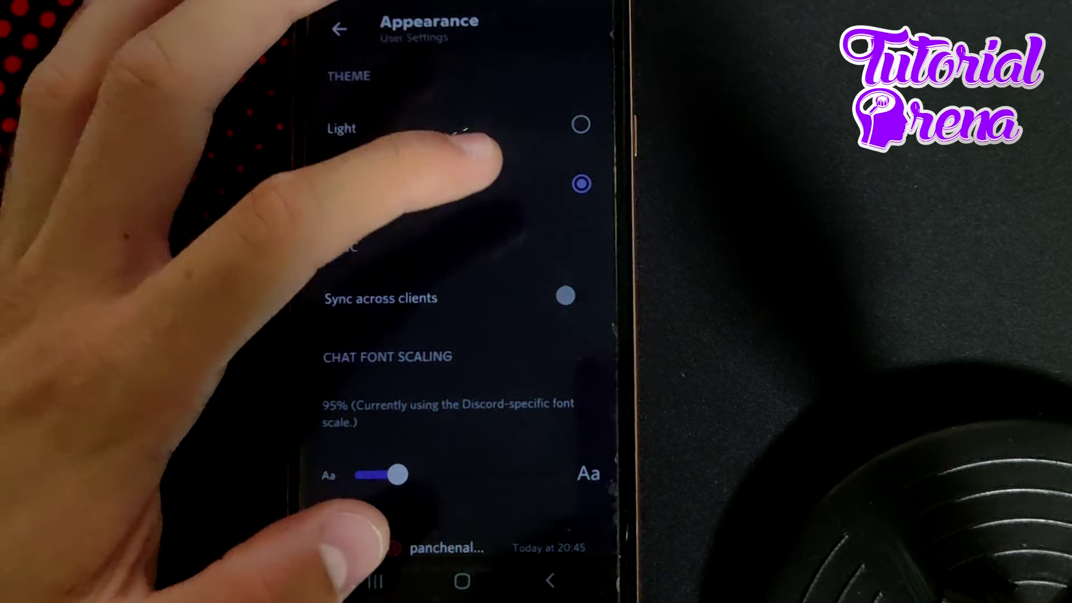
left_click(566, 295)
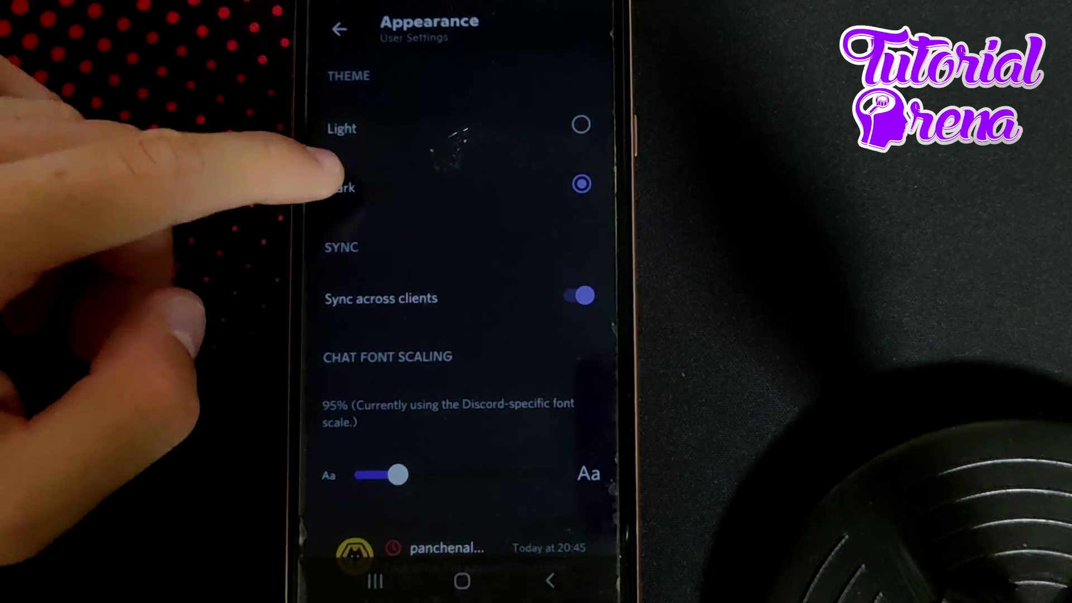
Step: Tap Dark repeatedly to unlock AMOLED optimized mode, enable it, and return to User Settings
left_click(343, 186)
left_click(348, 187)
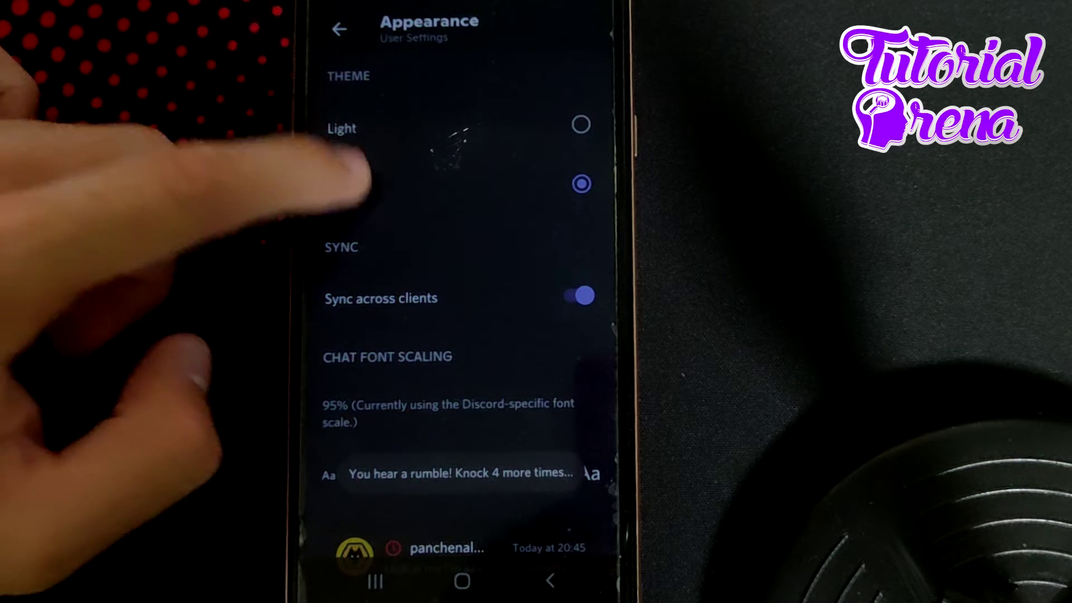
left_click(348, 187)
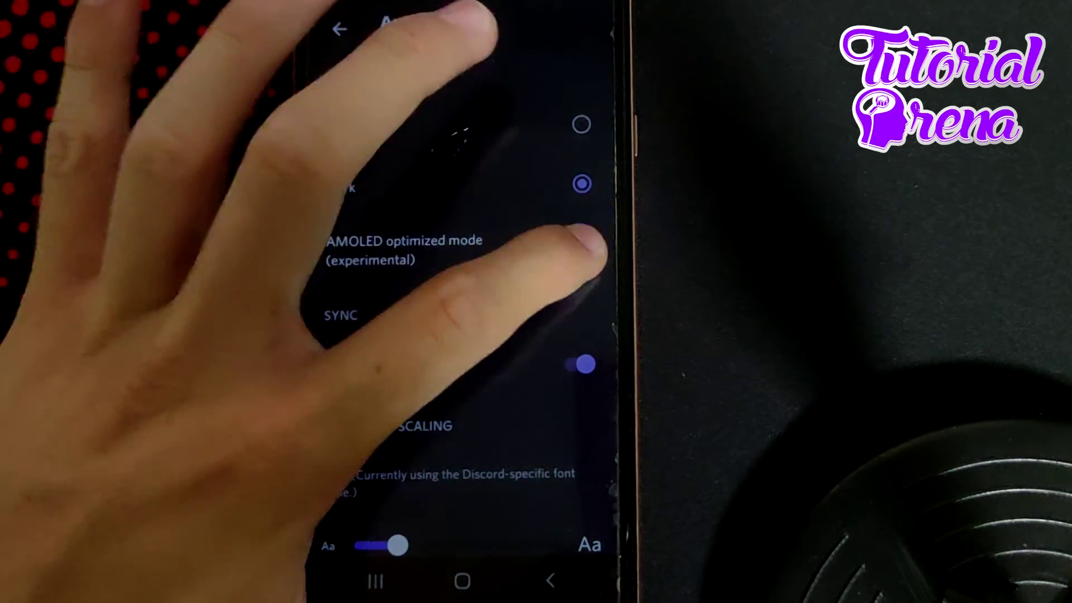
left_click(569, 247)
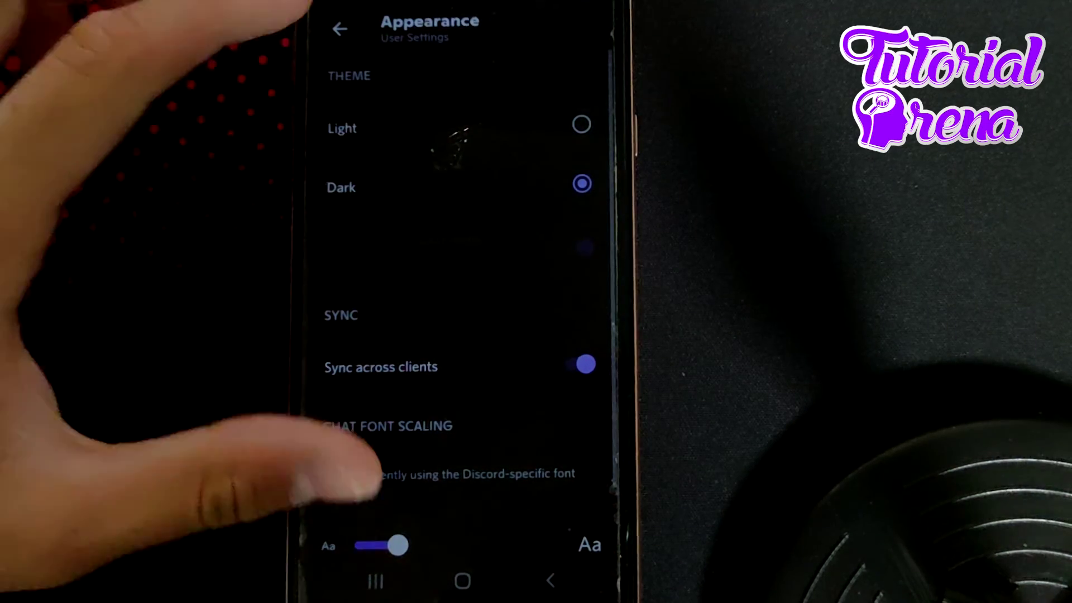
left_click(339, 29)
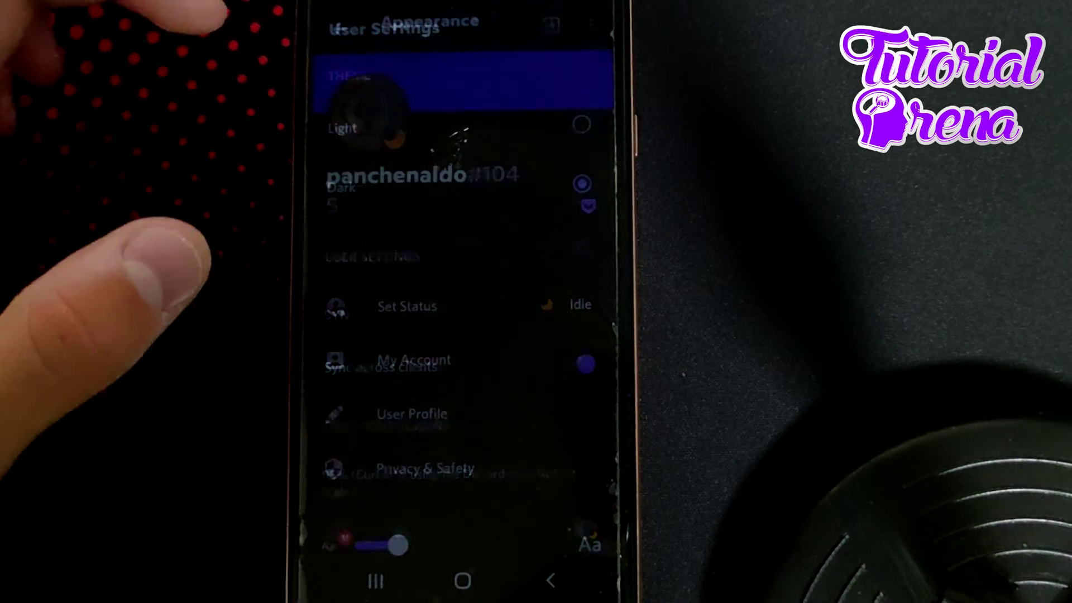